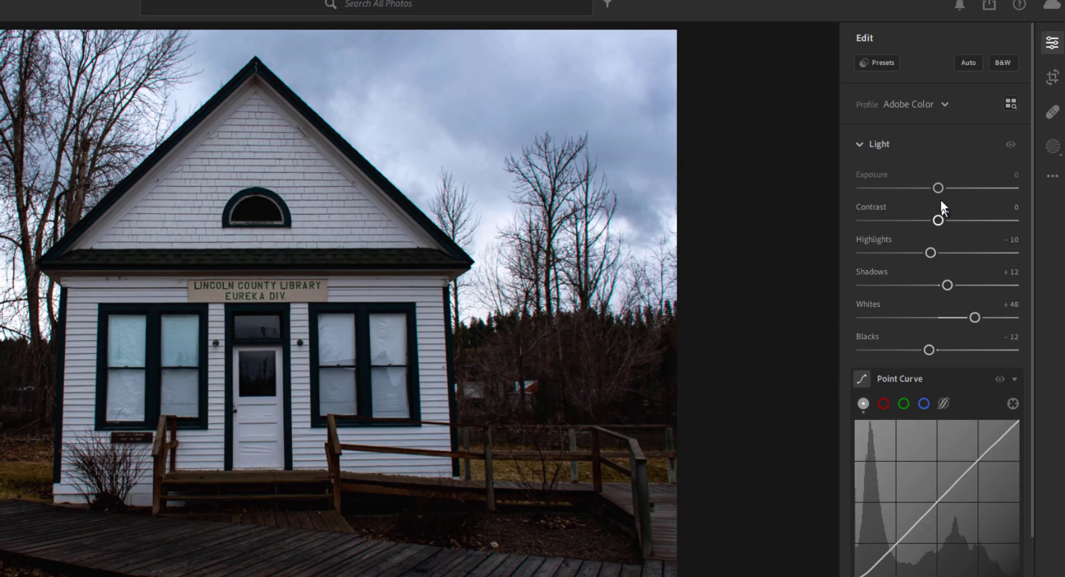
# - In Lightroom's Light section, set Exposure to +1.18 and Contrast to +12
pyautogui.moveTo(938, 188); pyautogui.dragTo(954, 185)
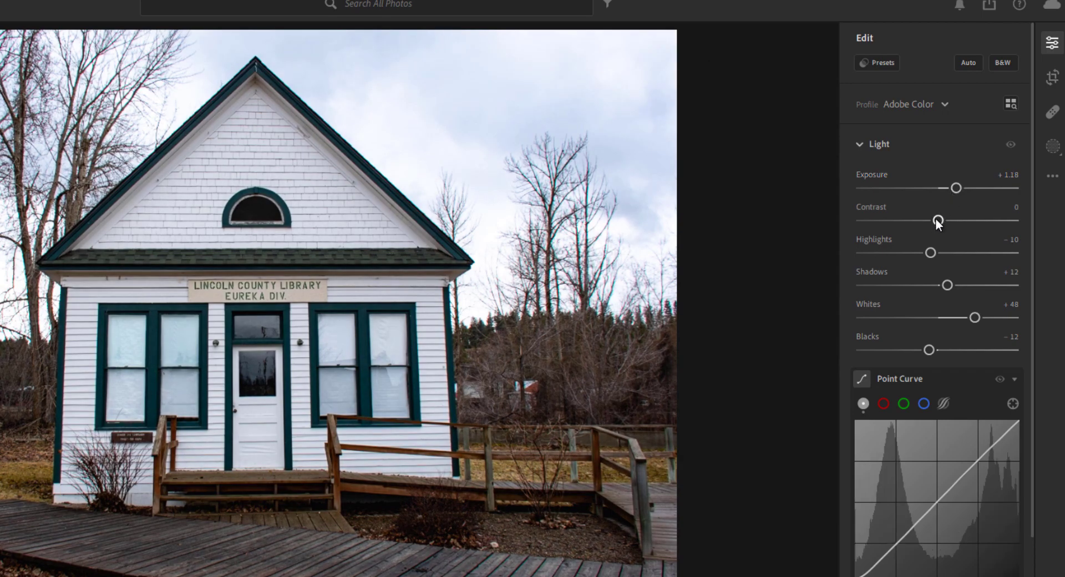
pyautogui.moveTo(937, 220); pyautogui.dragTo(946, 220)
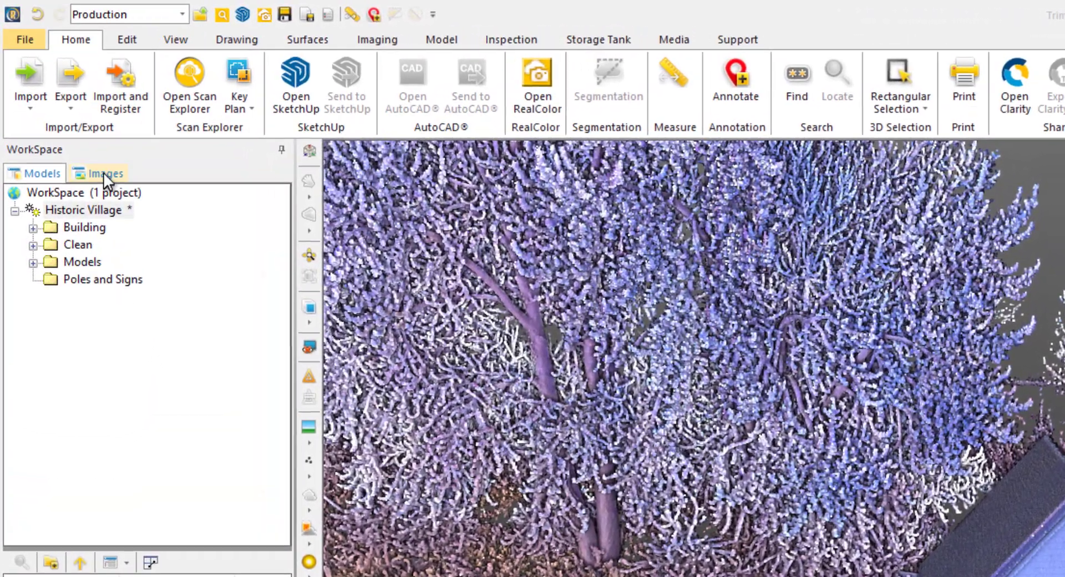
# - Add a group named 'Images' to the Historic Village image tree and open it
pyautogui.click(57, 100)
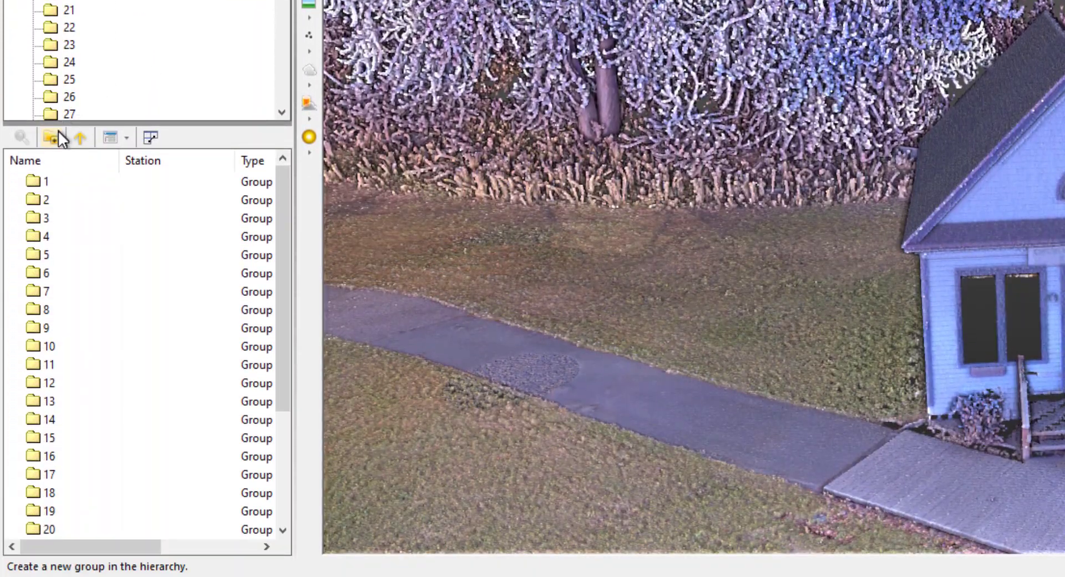
pyautogui.click(50, 522)
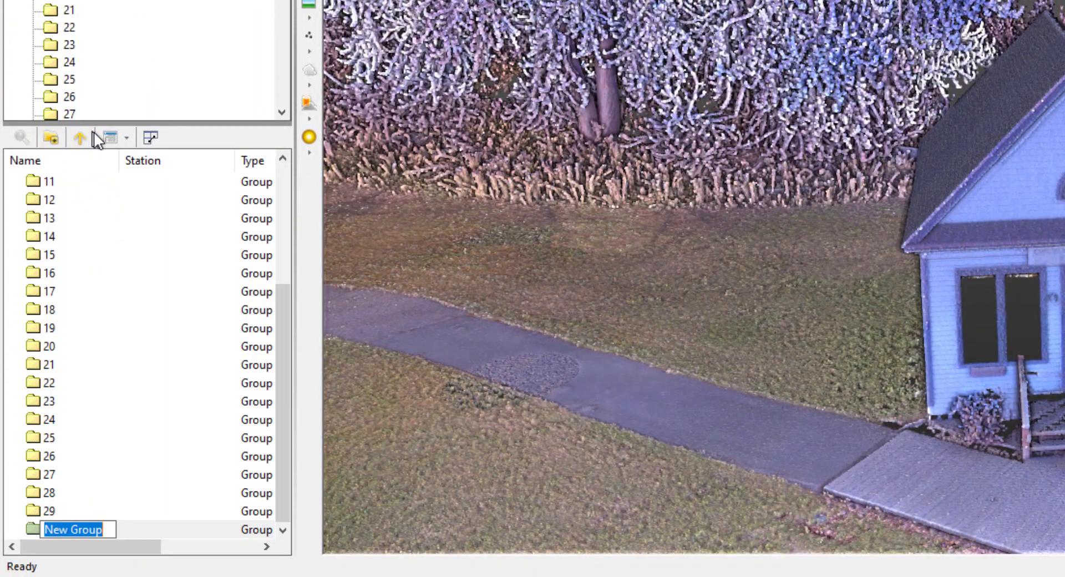
pyautogui.write('Images')
pyautogui.press('Return')
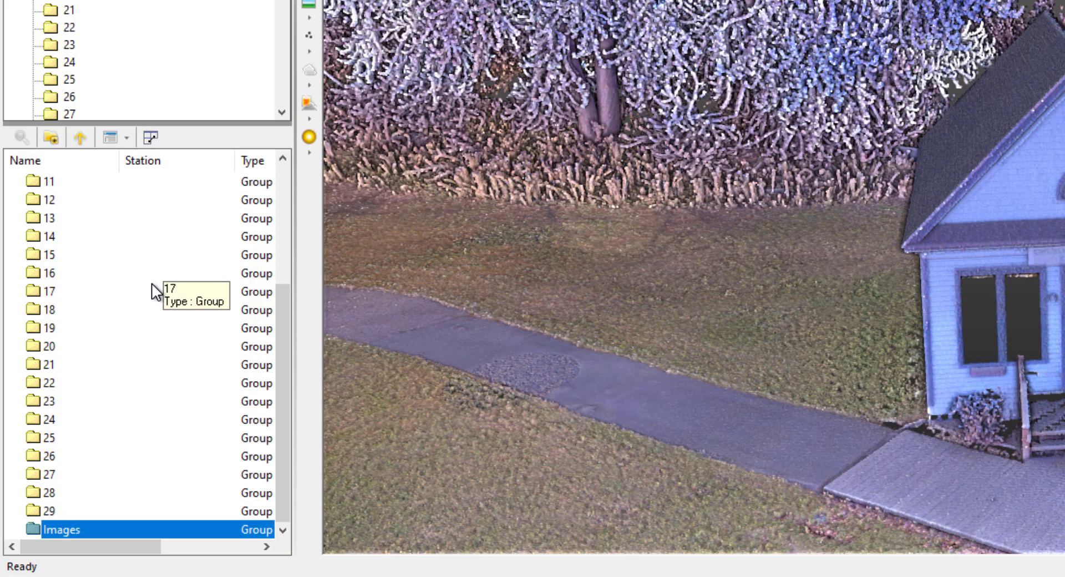
pyautogui.doubleClick(220, 526)
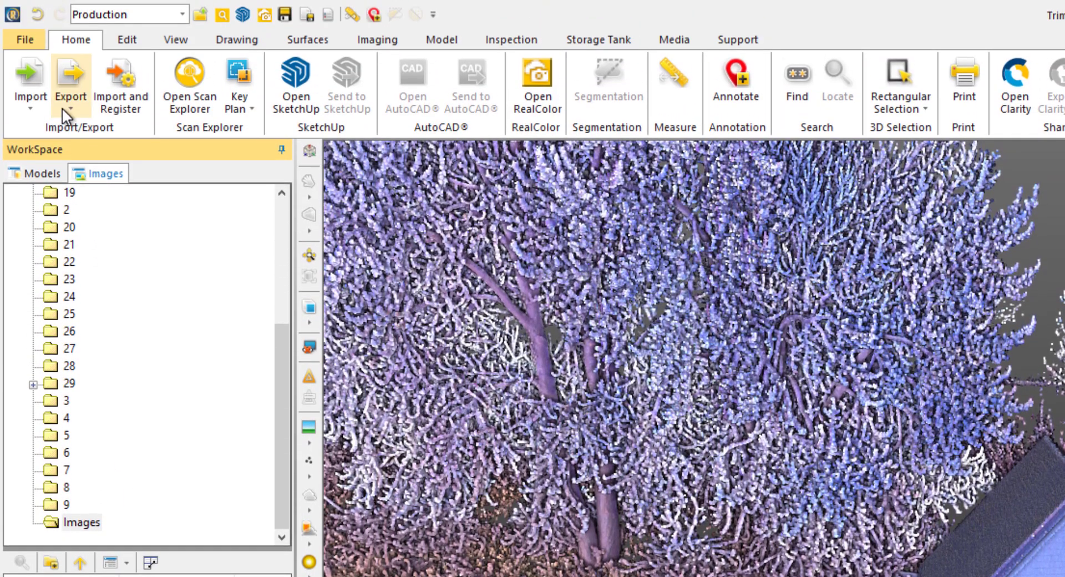
# - Import all five House folder JPGs, DSC_4521 through DSC_4533, into the Images group
pyautogui.click(38, 110)
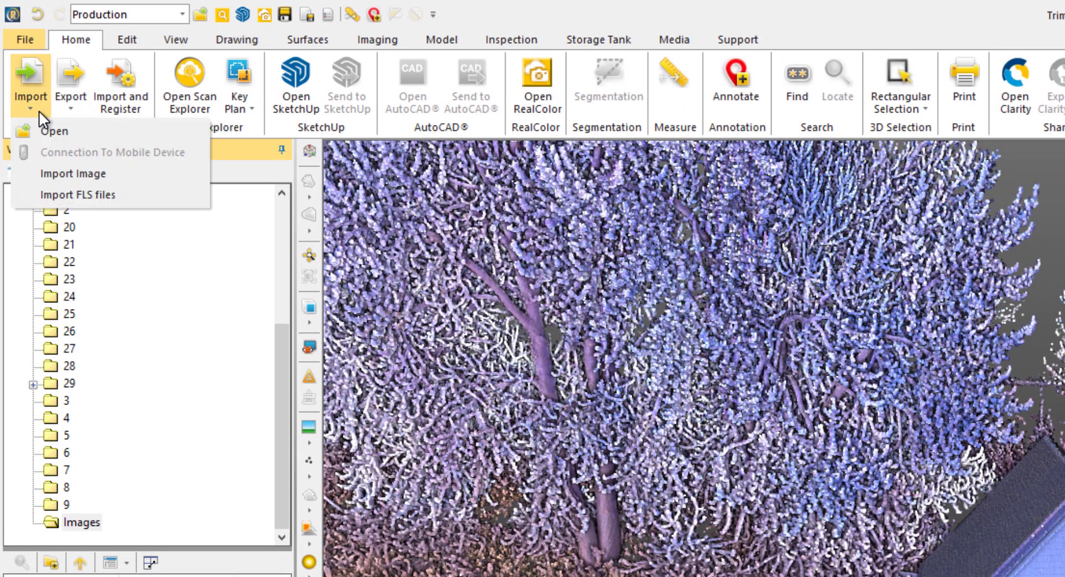
pyautogui.click(37, 172)
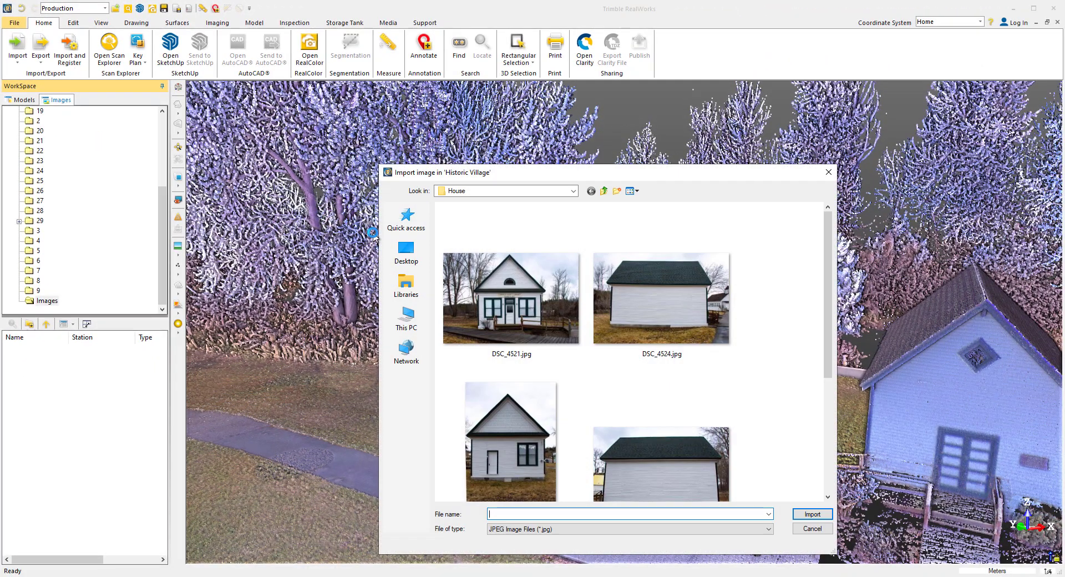
pyautogui.click(777, 388)
pyautogui.hotkey('ctrl', 'a')
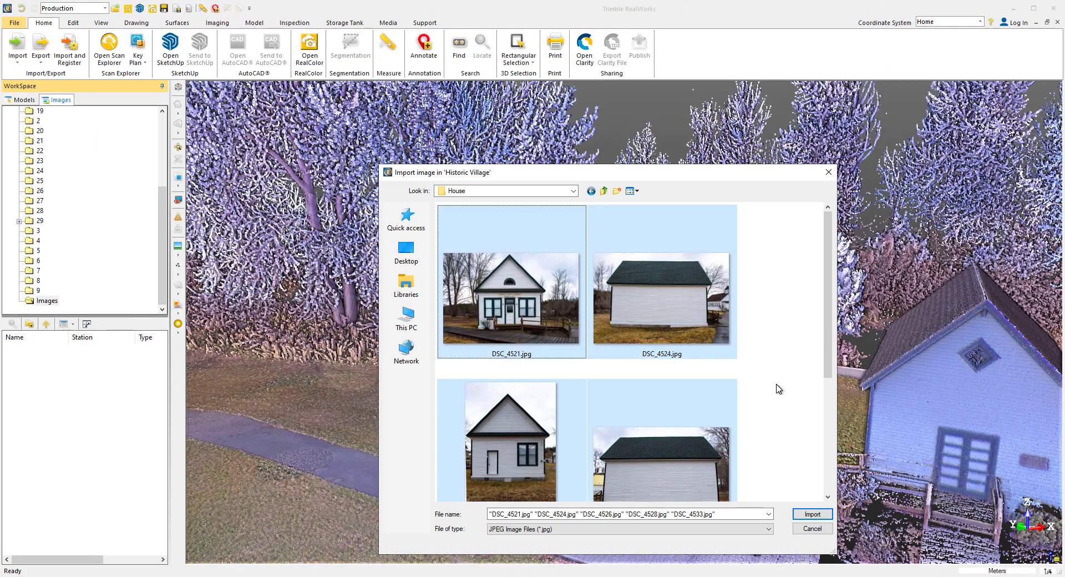
pyautogui.click(808, 511)
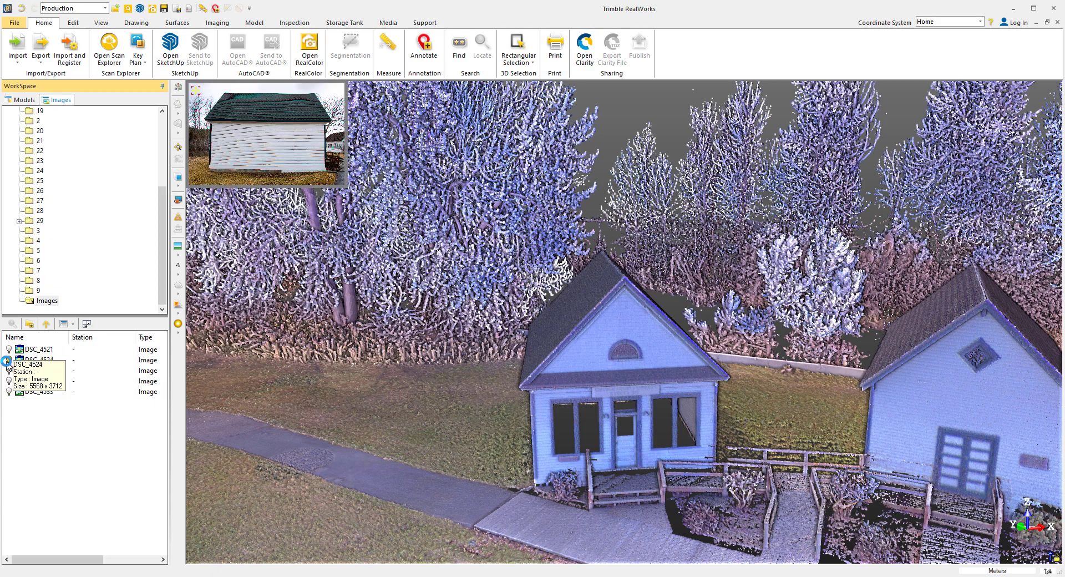
pyautogui.click(24, 100)
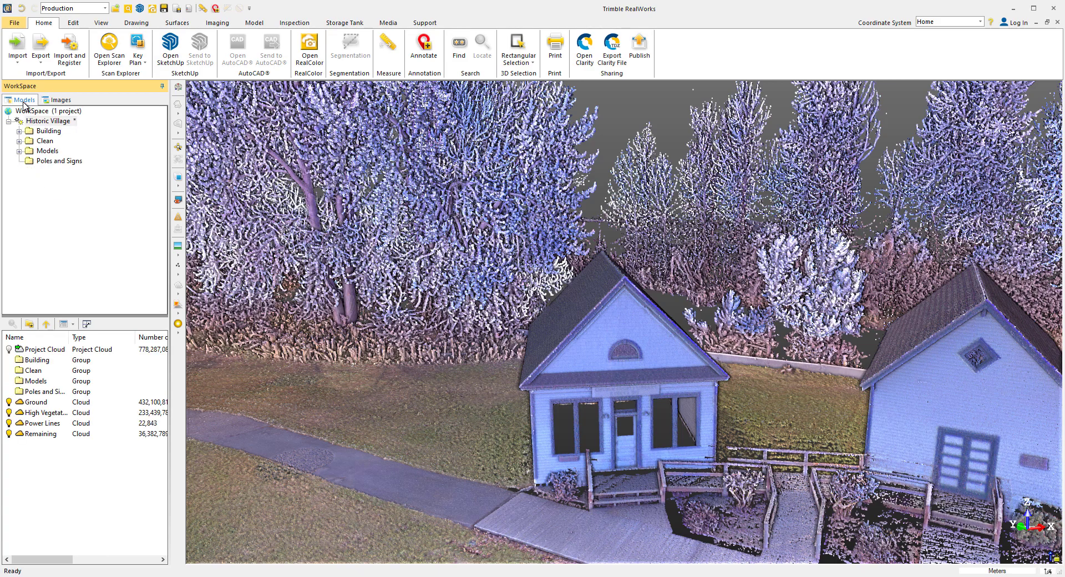
# - Isolate the library house cloud (Clean Building 6) so only it is displayed
pyautogui.click(618, 322)
pyautogui.rightClick(596, 335)
pyautogui.click(645, 112)
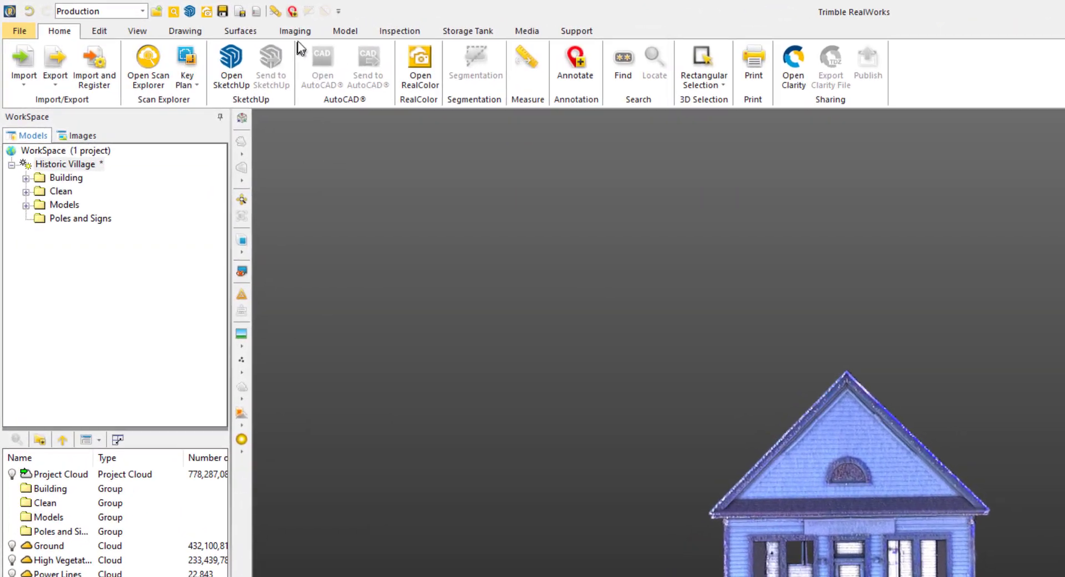
# - In the Imaging tools, pick photo DSC_4521 and launch Image Matching
pyautogui.click(220, 26)
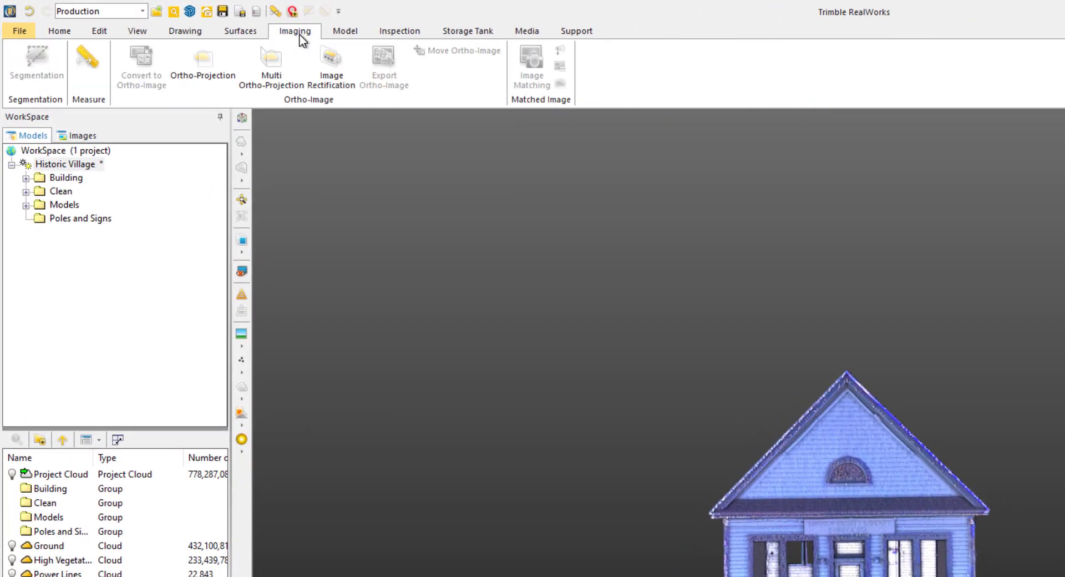
pyautogui.click(78, 135)
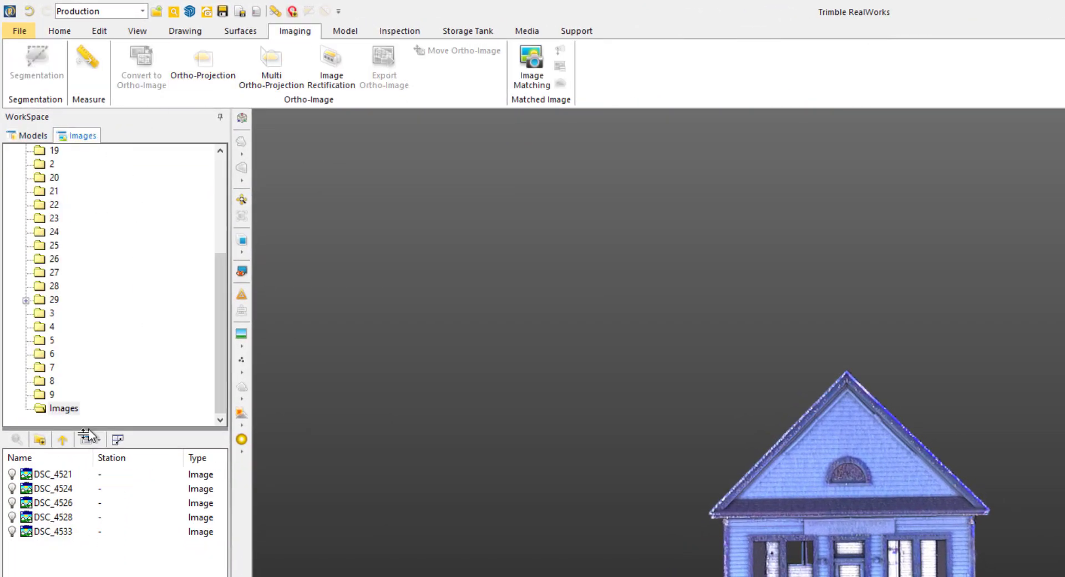
pyautogui.click(59, 475)
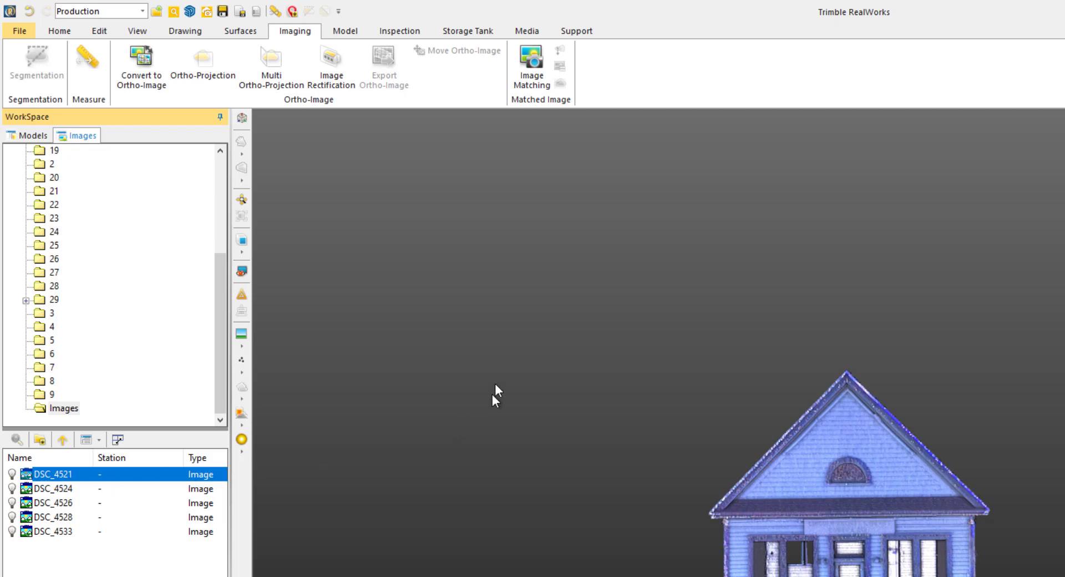
pyautogui.click(529, 69)
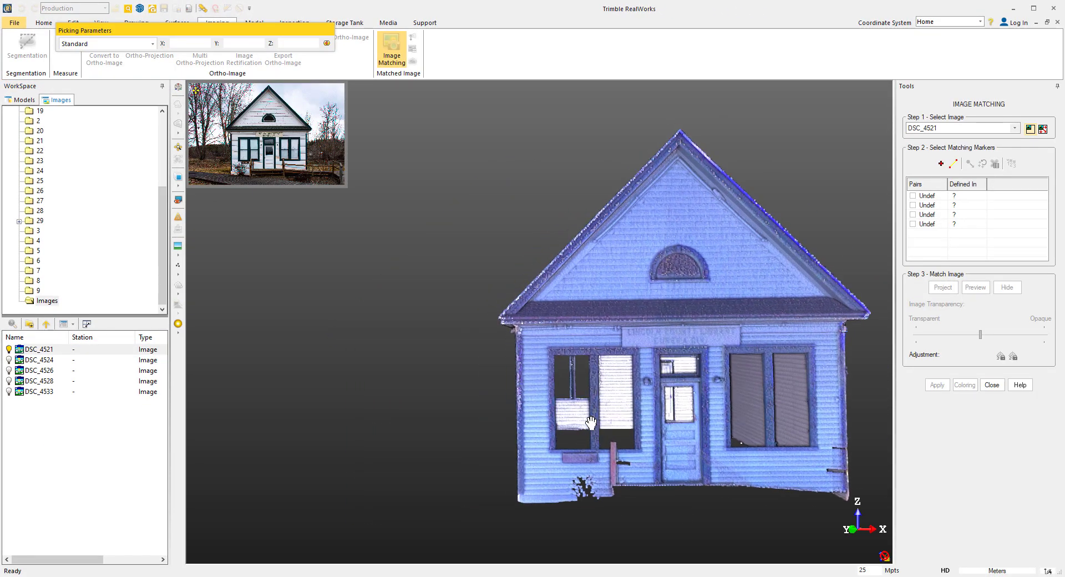
# - Enlarge the DSC_4521 preview and start placing marker 1 at the cloud's roof peak
pyautogui.moveTo(350, 193); pyautogui.dragTo(517, 332)
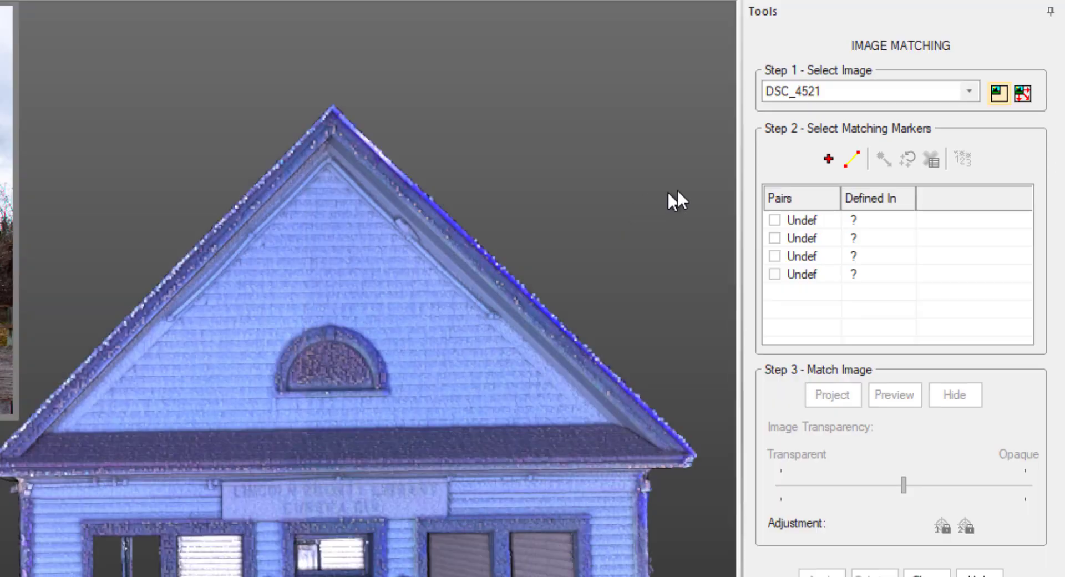
pyautogui.click(828, 159)
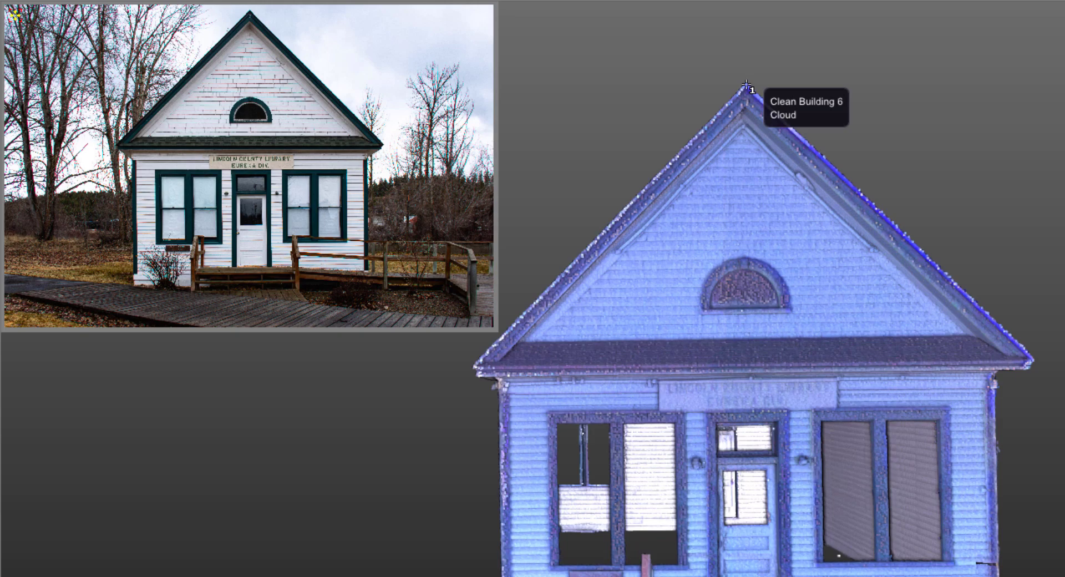
# - Pair markers 1–3 at the roof apex and left and right eaves on cloud and photo
pyautogui.click(747, 85)
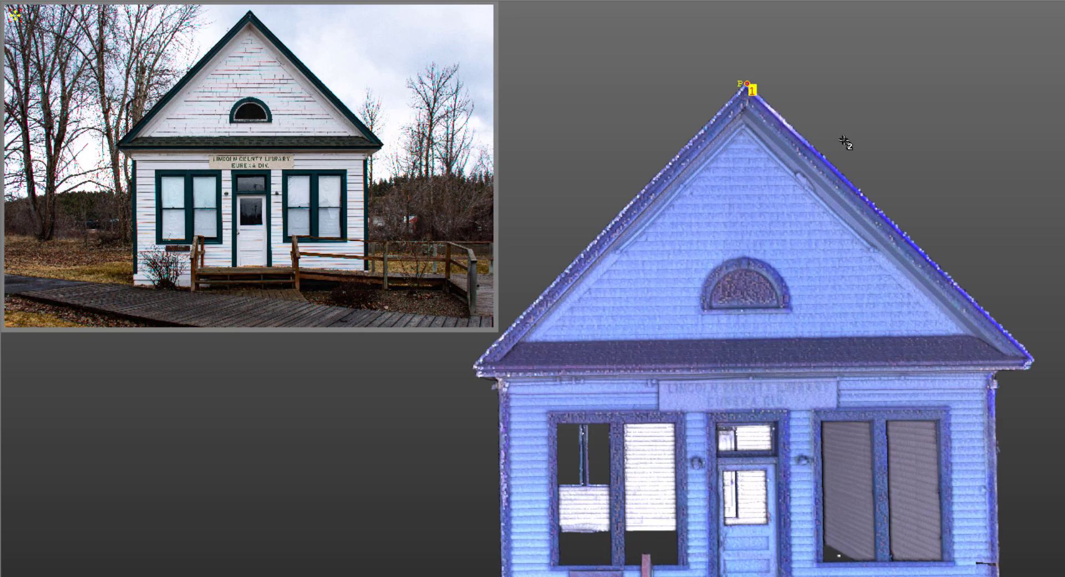
pyautogui.click(475, 369)
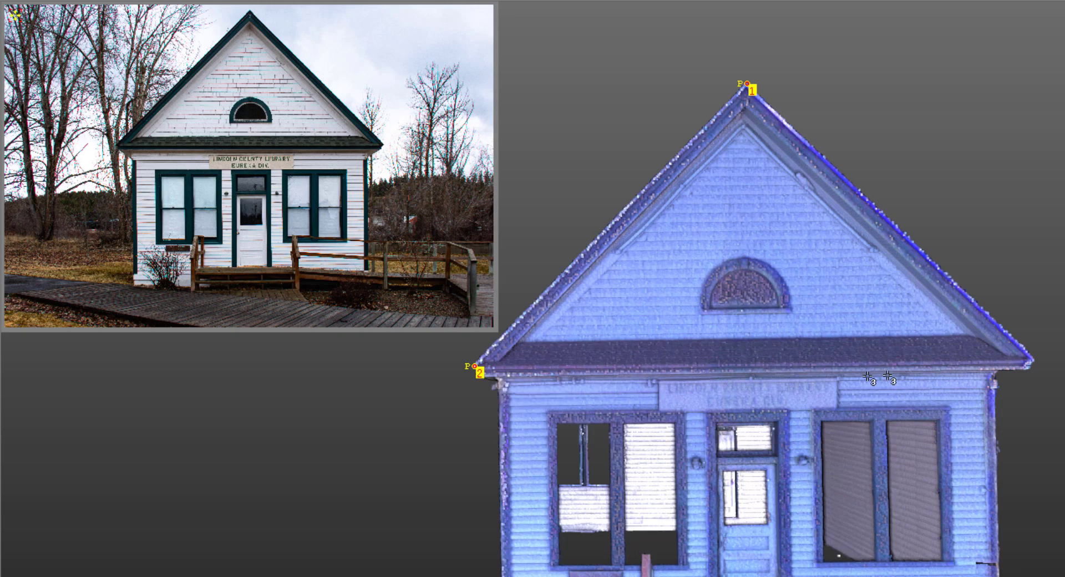
pyautogui.click(1033, 360)
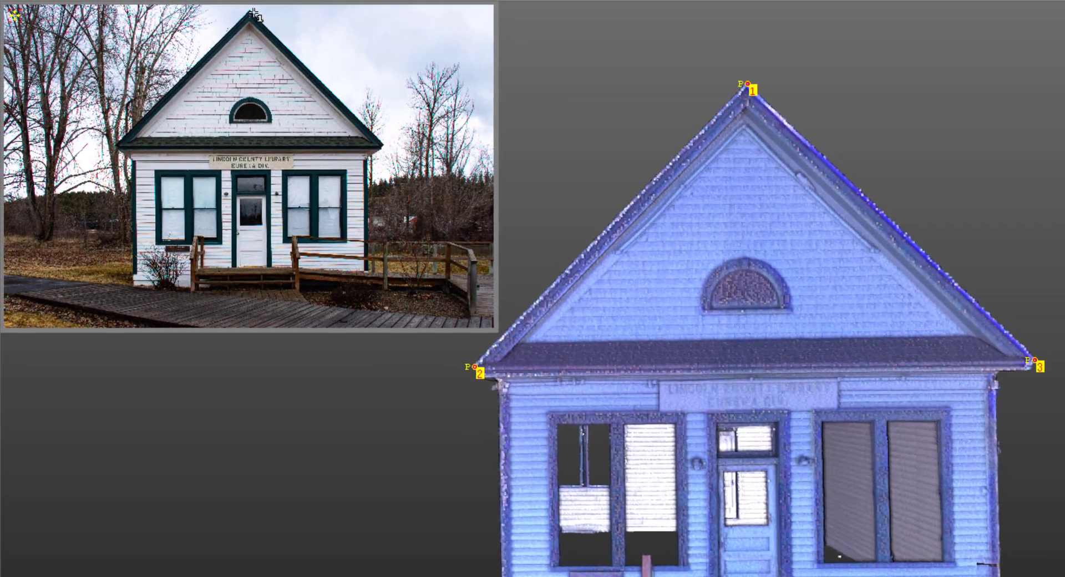
pyautogui.click(250, 11)
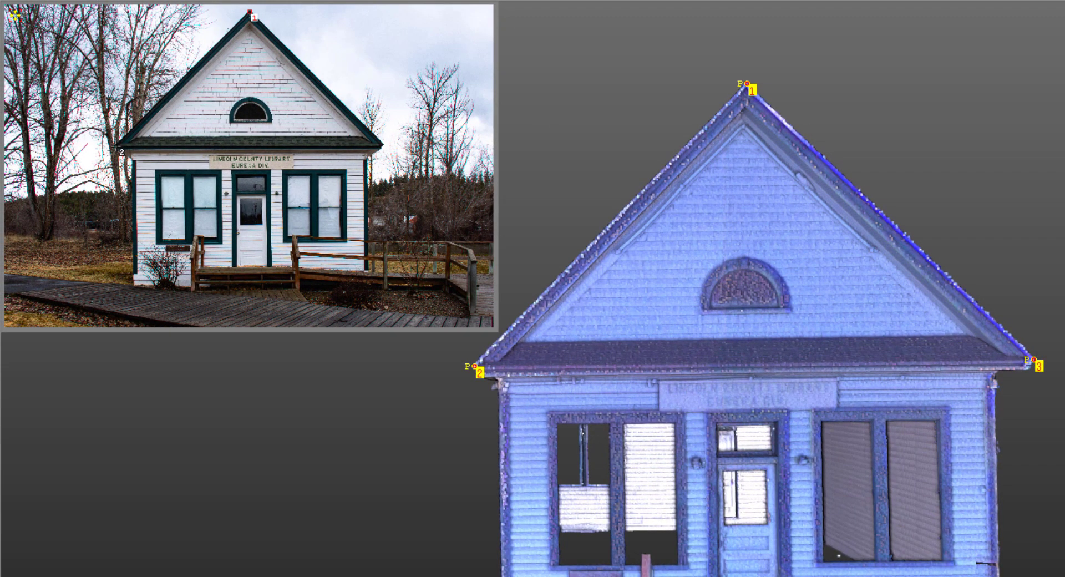
pyautogui.click(117, 147)
pyautogui.click(383, 145)
# - Pair markers 4–6 at a window corner, the door base and the right window's corner
pyautogui.click(549, 412)
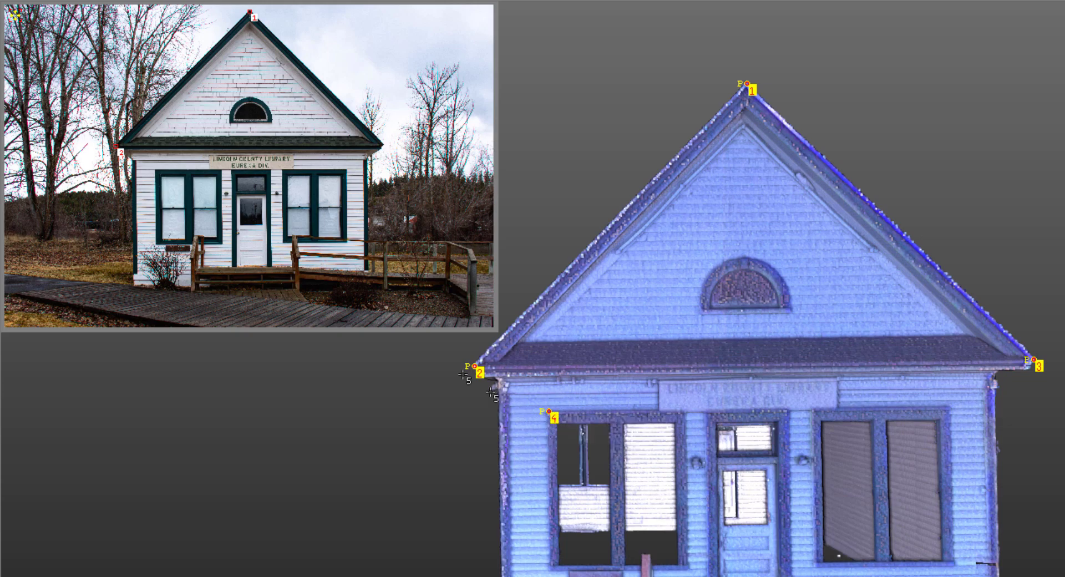
pyautogui.click(156, 171)
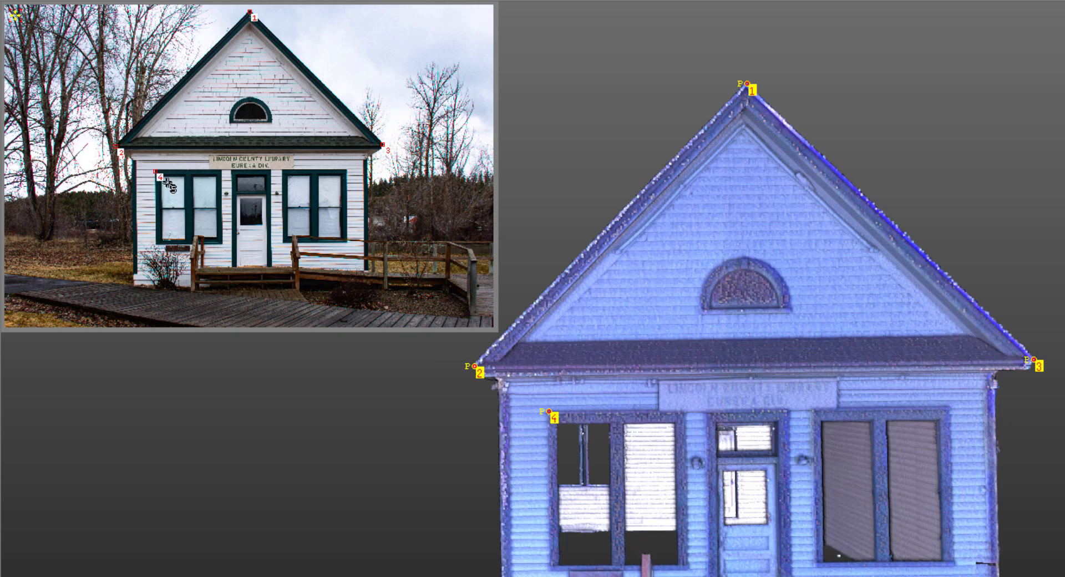
pyautogui.click(691, 568)
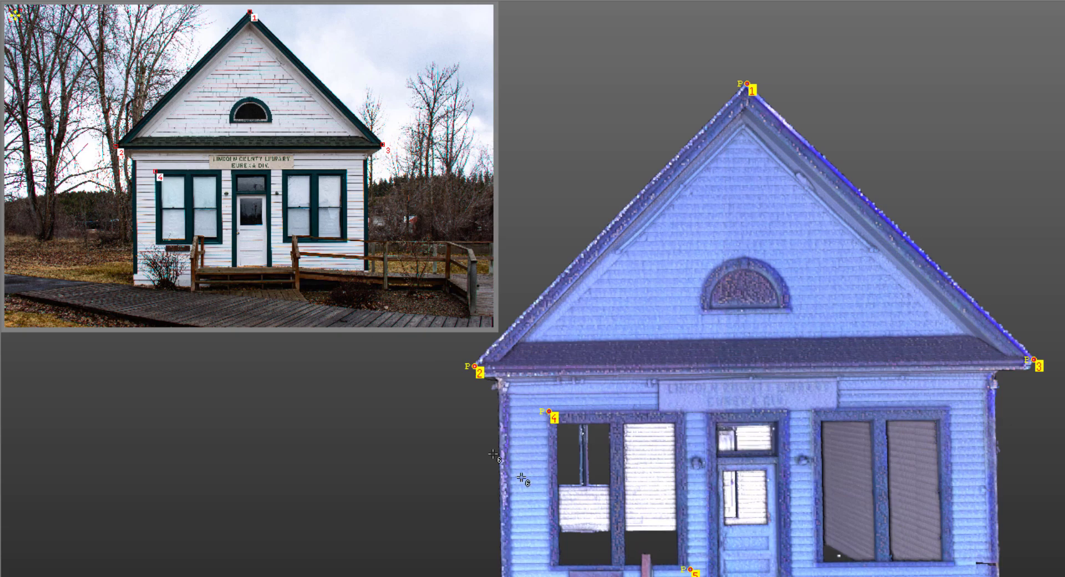
pyautogui.click(221, 243)
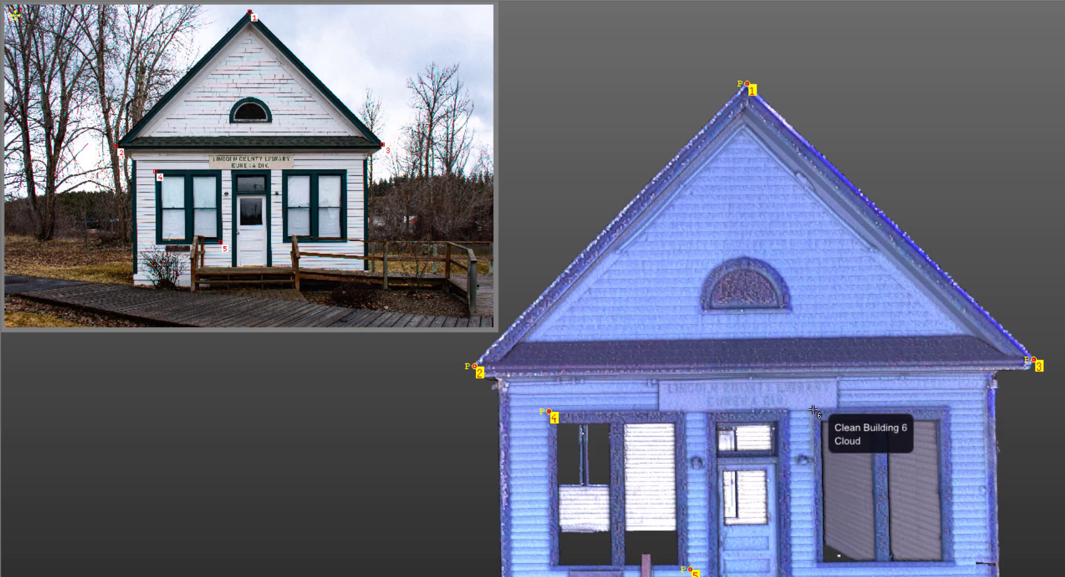
pyautogui.click(813, 409)
pyautogui.click(283, 169)
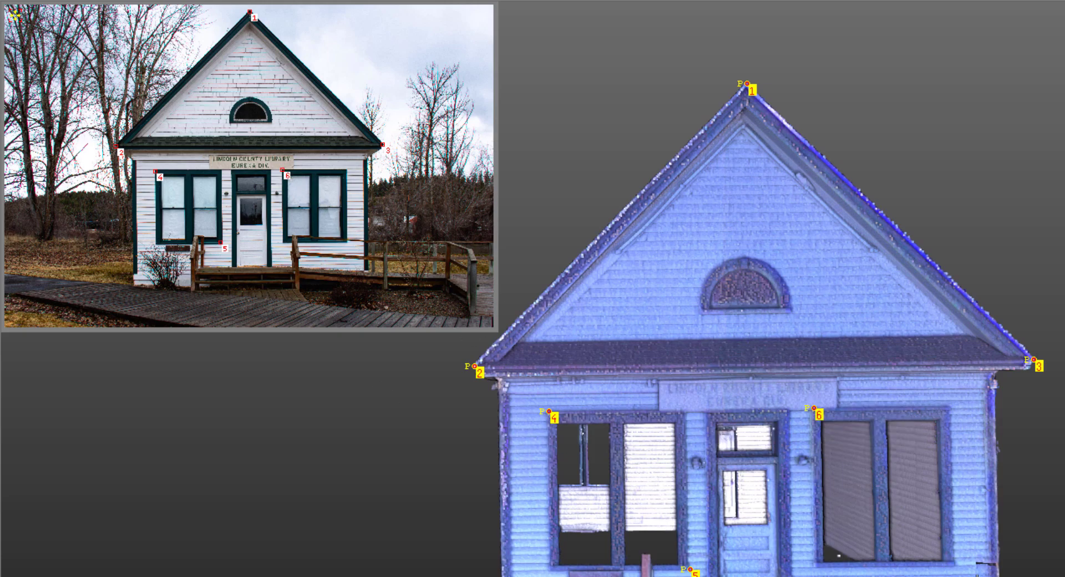
# - Pair markers 7–9 at the bottom-right railing point and two points on the door frame
pyautogui.click(954, 564)
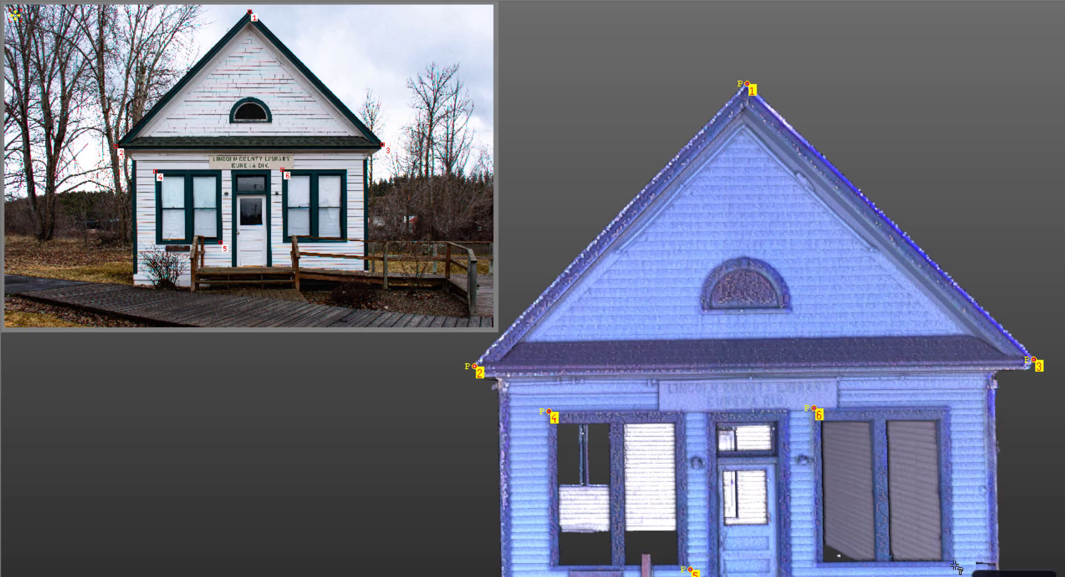
pyautogui.click(347, 241)
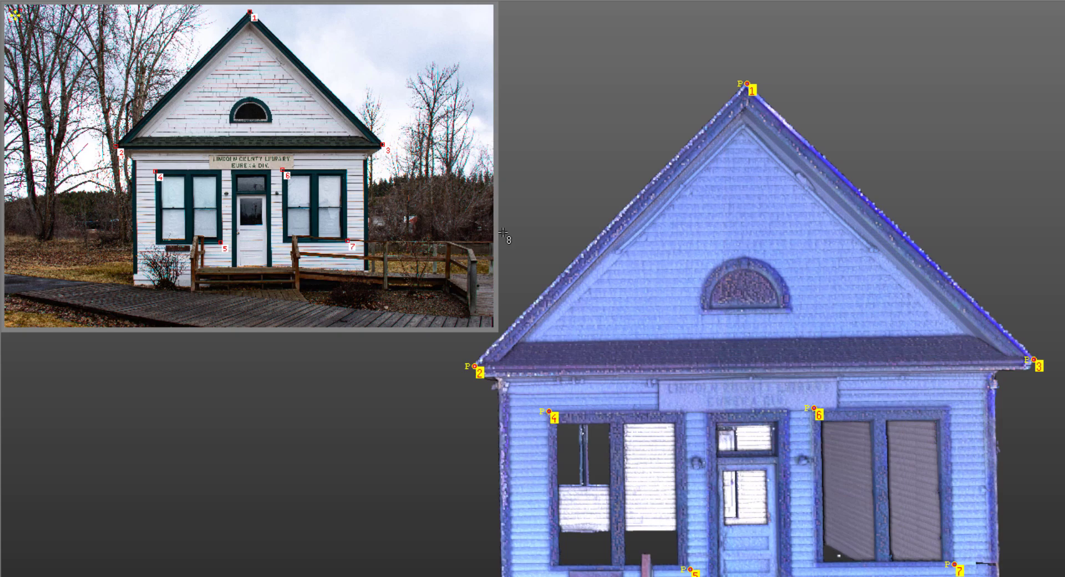
pyautogui.click(706, 411)
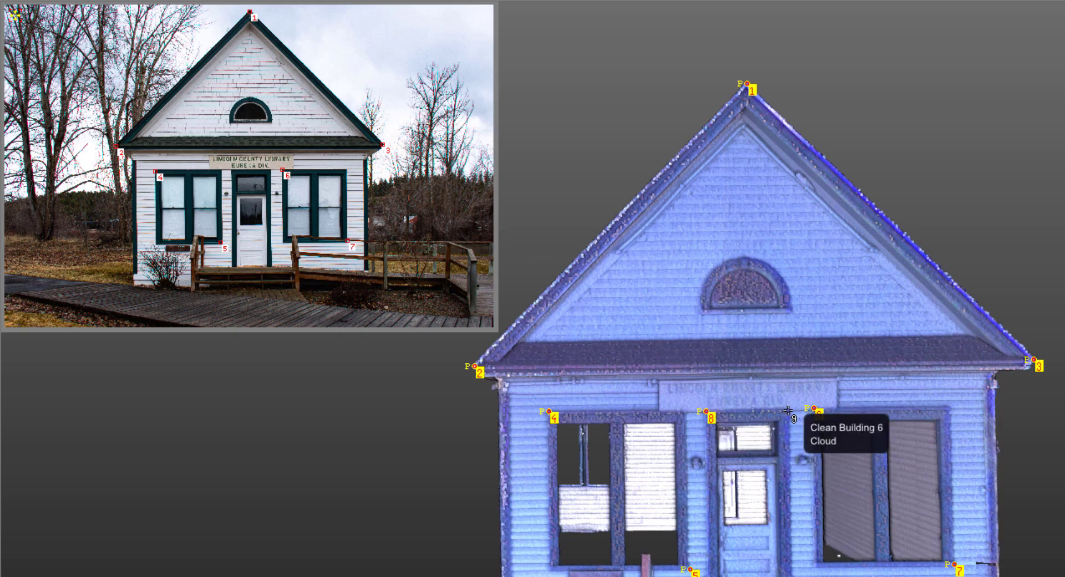
pyautogui.click(788, 411)
pyautogui.click(231, 170)
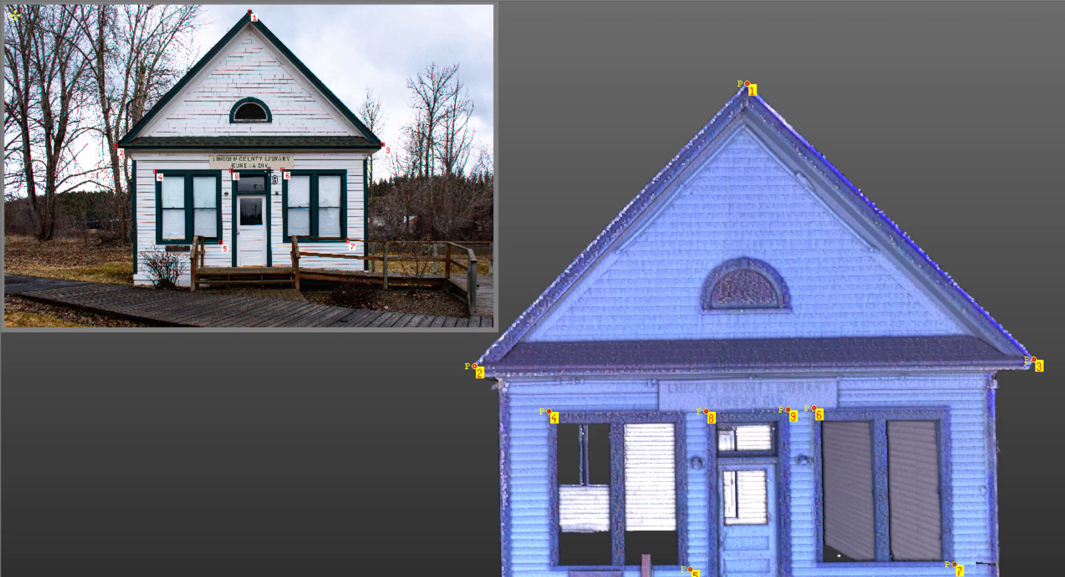
pyautogui.click(270, 171)
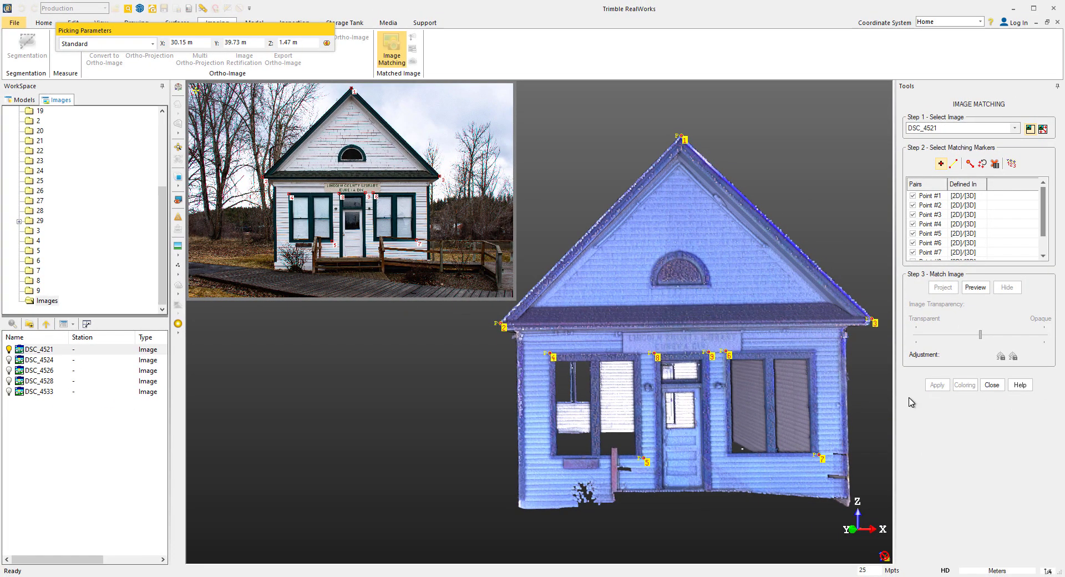
# - Preview the DSC_4521 match, slide Image Transparency toward Opaque, and apply it
pyautogui.click(974, 288)
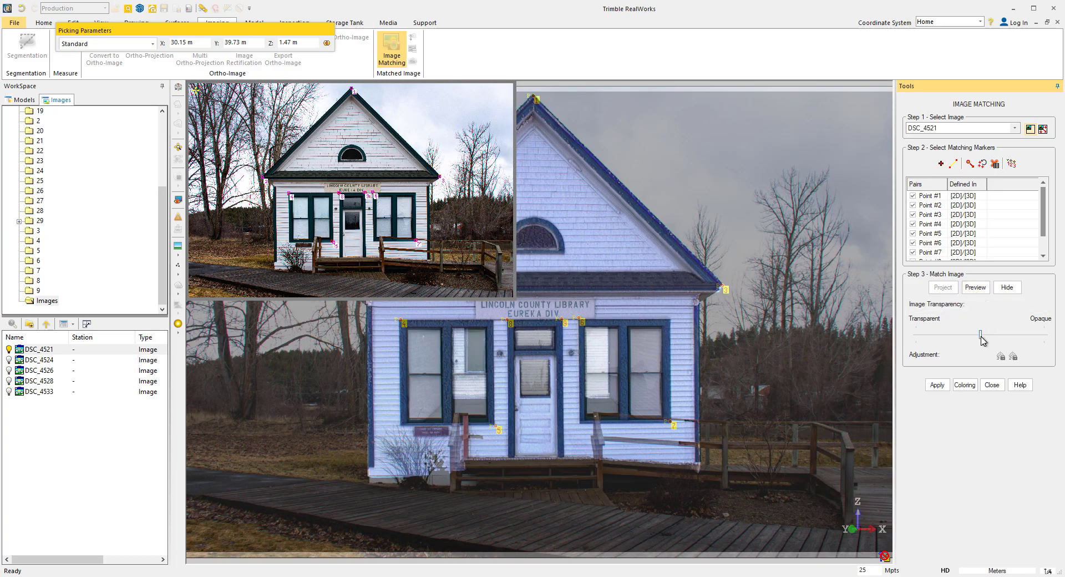
pyautogui.moveTo(980, 334); pyautogui.dragTo(978, 364)
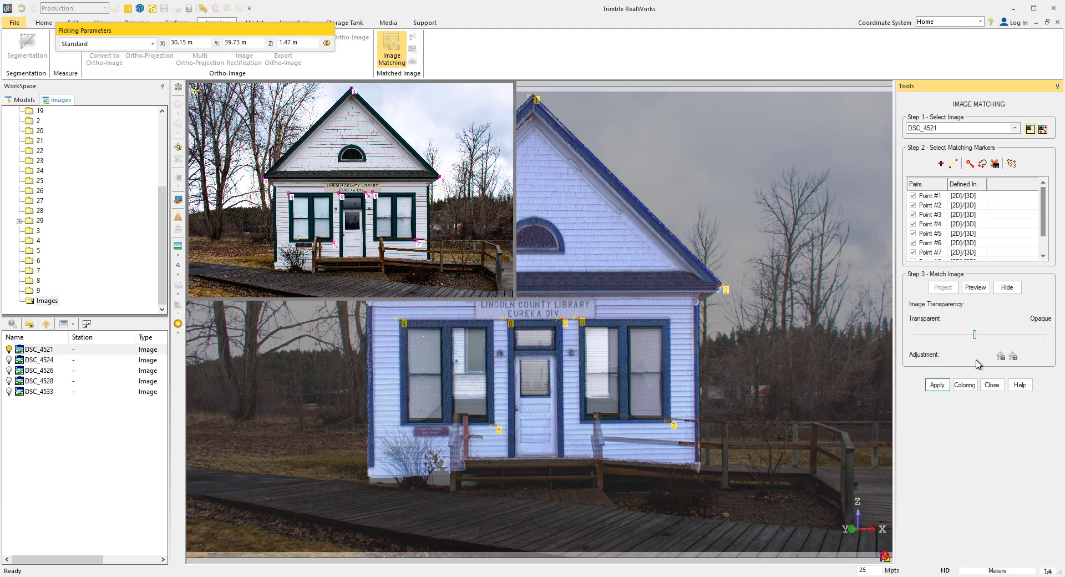
pyautogui.click(937, 385)
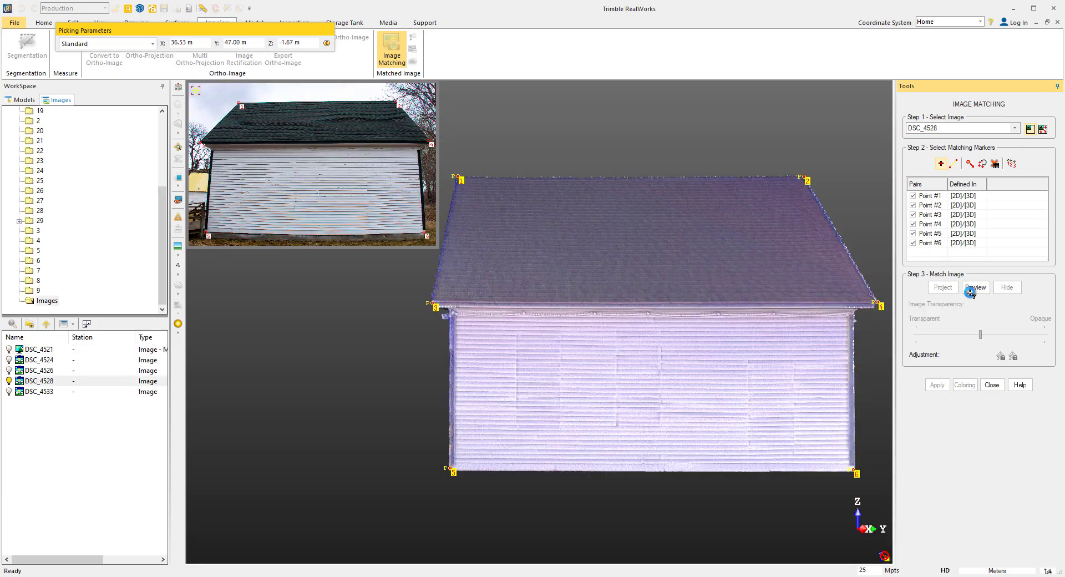
# - Preview the DSC_4528 match and adjust the overlay's transparency, then make the log house photo more opaque
pyautogui.click(974, 287)
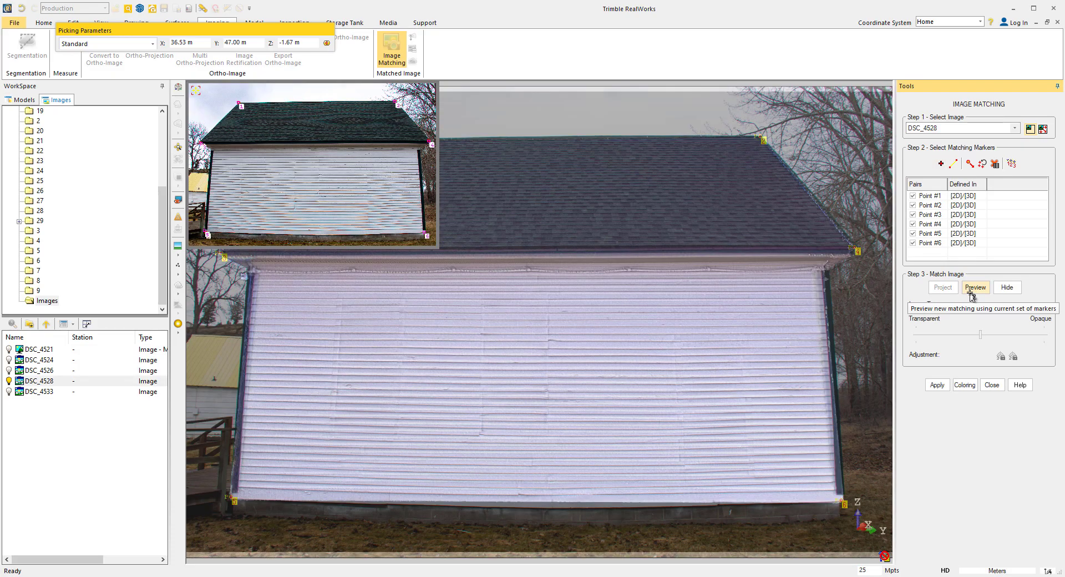
pyautogui.moveTo(980, 337); pyautogui.dragTo(919, 345)
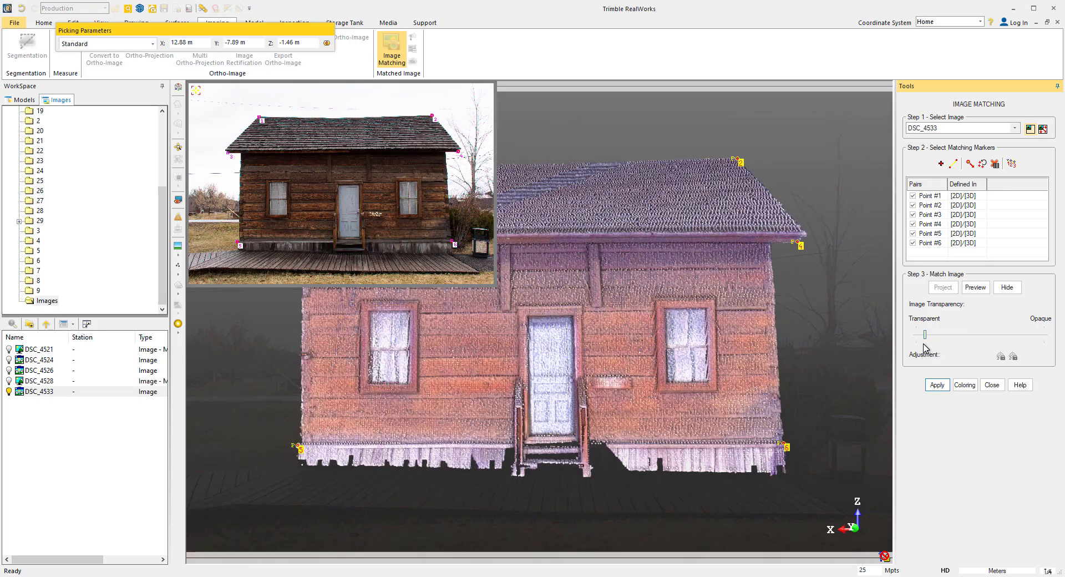
pyautogui.moveTo(919, 345); pyautogui.dragTo(1001, 343)
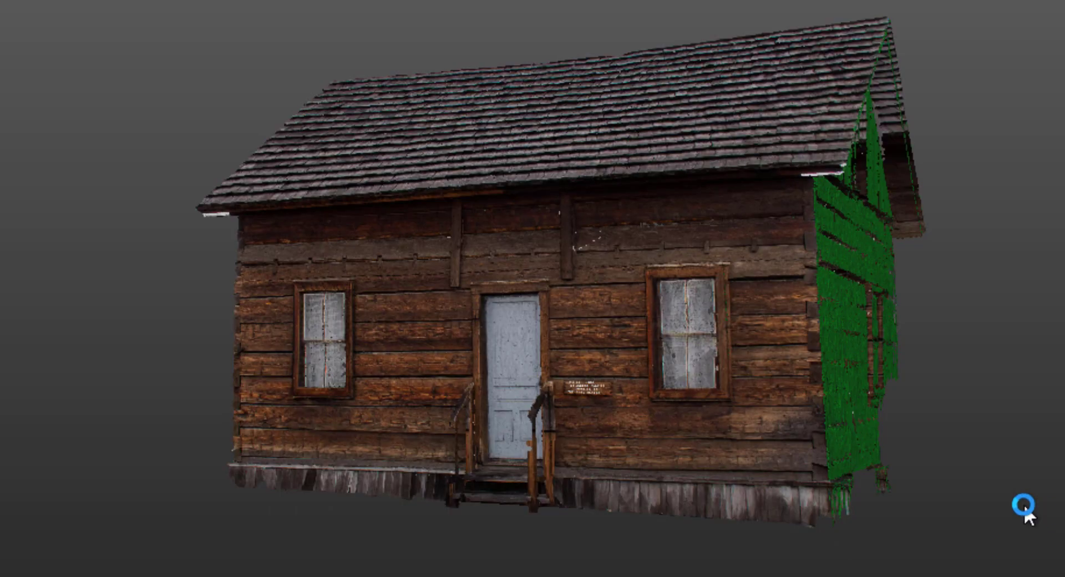
pyautogui.scroll(5, 474, 288)
pyautogui.moveTo(554, 352); pyautogui.dragTo(644, 382)
pyautogui.scroll(-5, 644, 383)
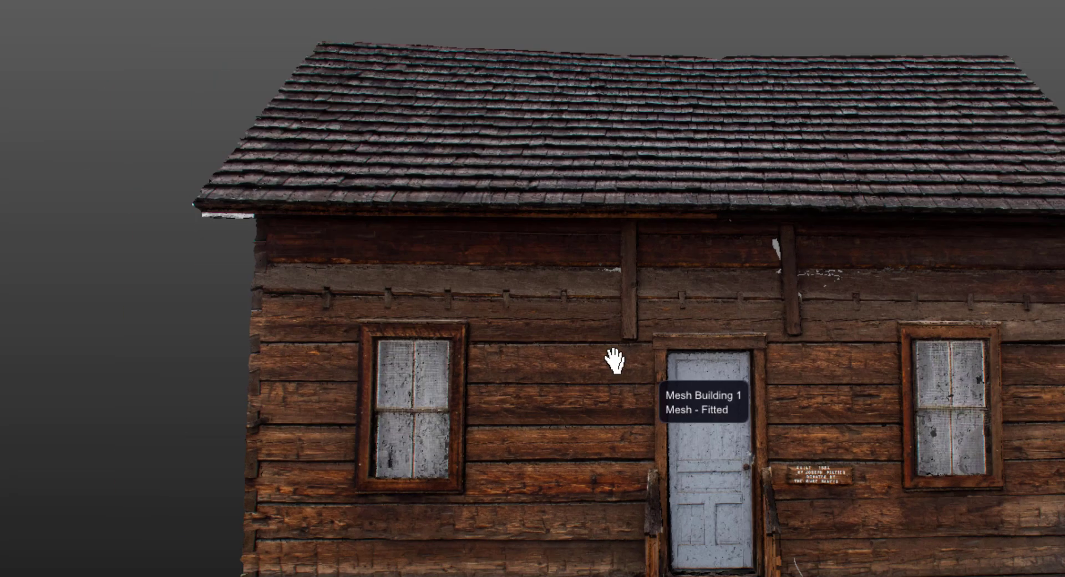
pyautogui.moveTo(613, 359); pyautogui.dragTo(582, 265, button='right')
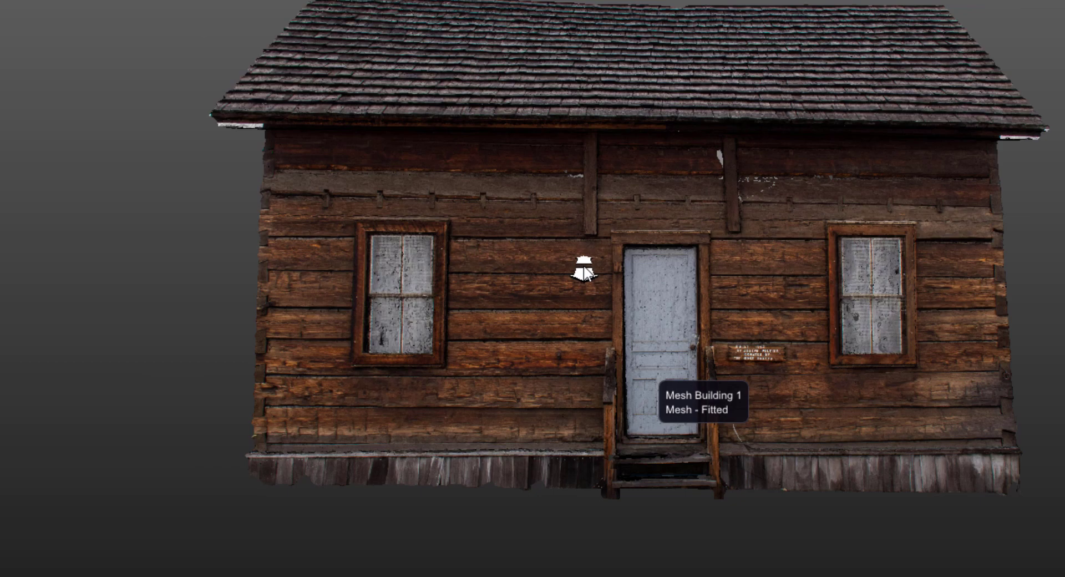